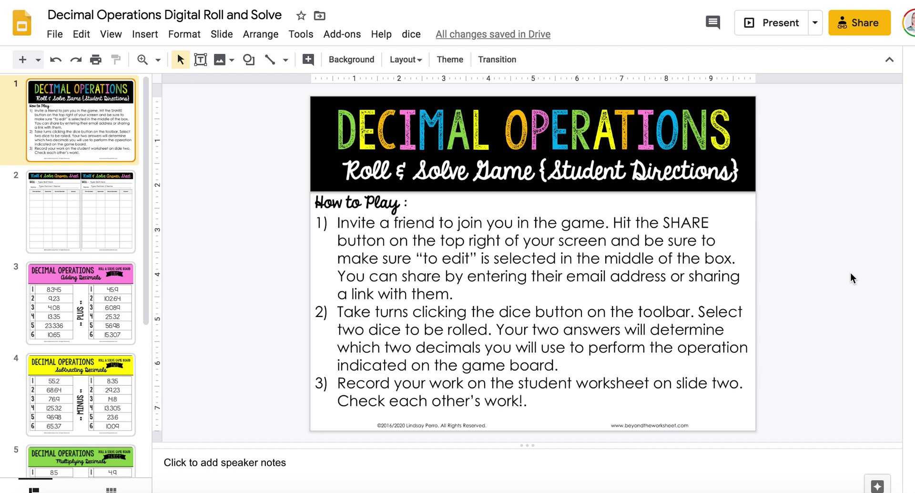
- Preview the Adding, Multiplying and Dividing Decimals game boards
left_click(79, 313)
scroll(97, 292, "down", 5)
left_click(102, 244)
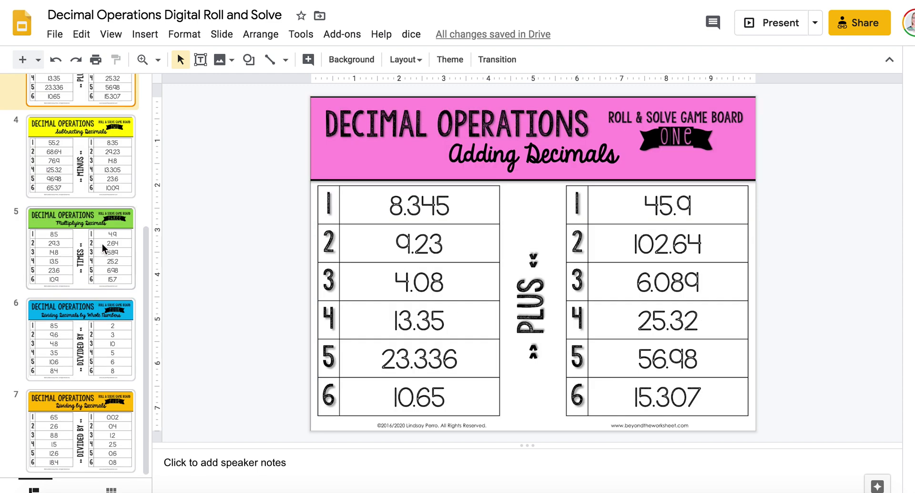
left_click(98, 342)
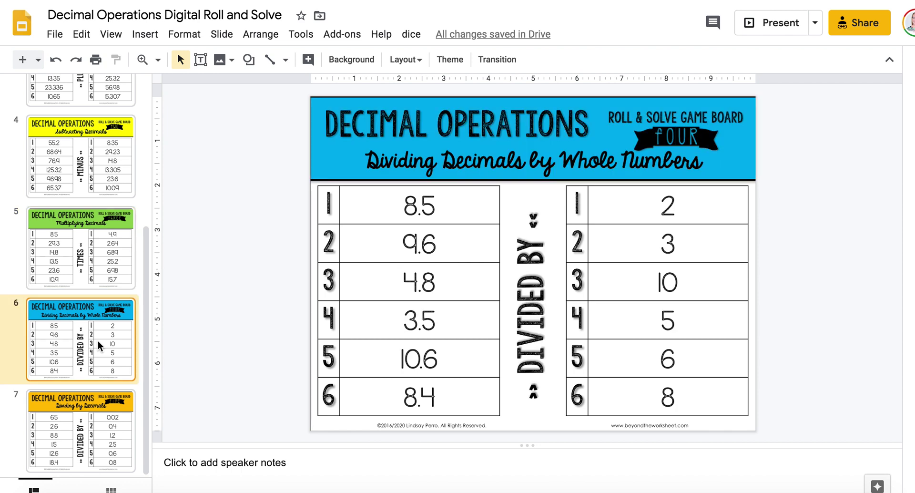
scroll(98, 362, "up", 3)
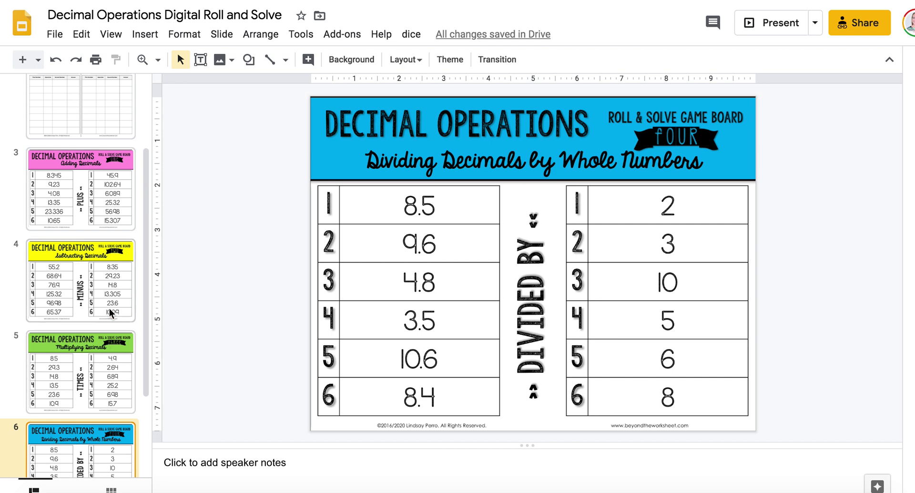
scroll(110, 308, "up", 3)
- Revisit the Adding board, view the Subtracting Decimals board, then show the Roll & Solve Answer Sheet
left_click(92, 313)
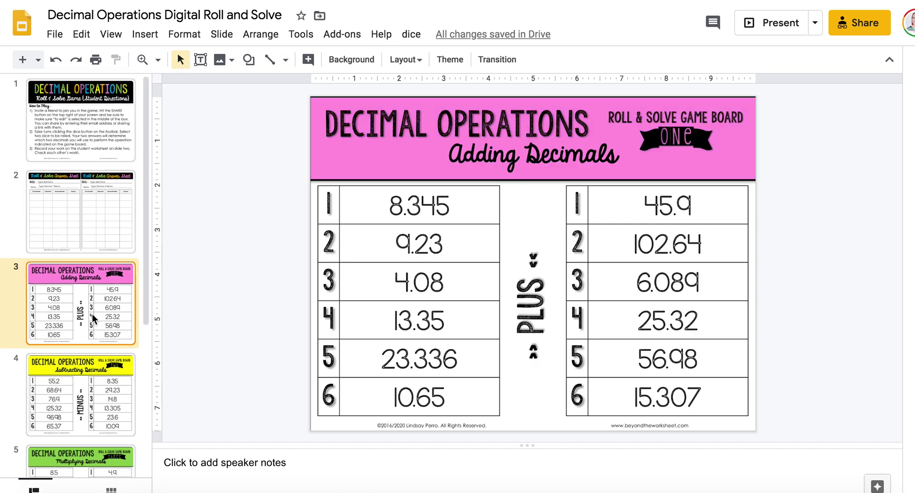
left_click(96, 383)
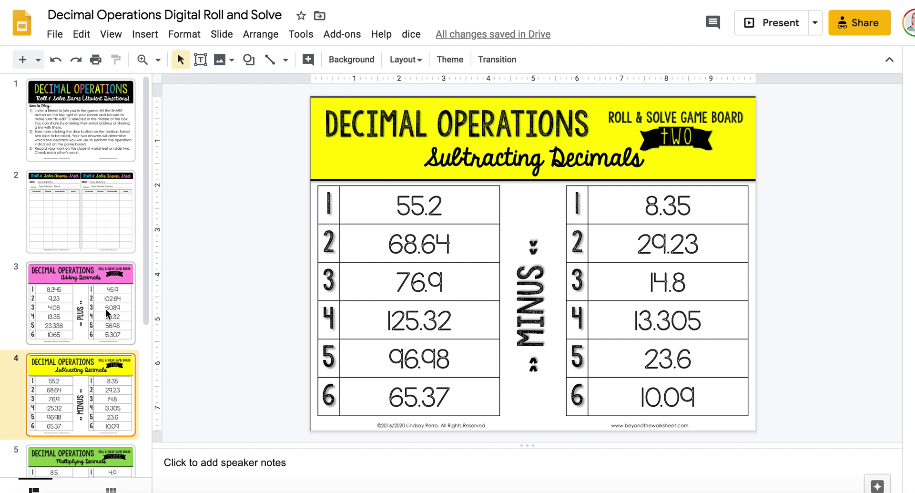
left_click(353, 211)
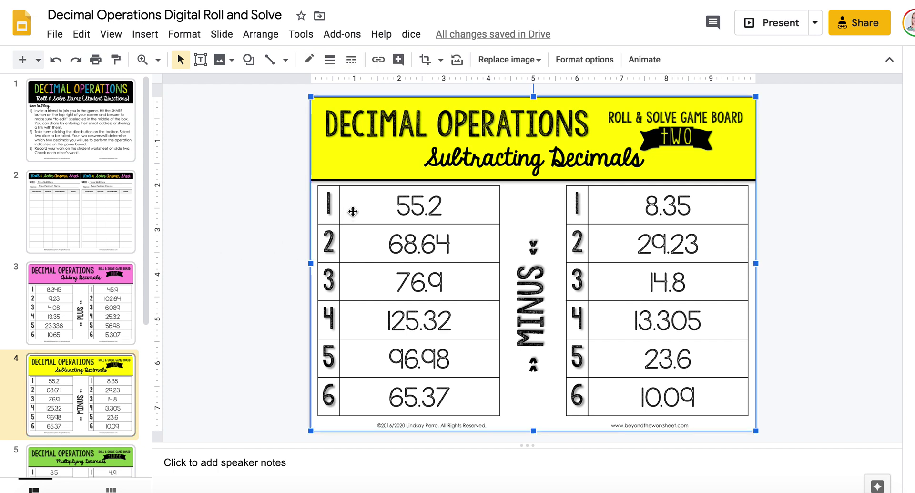
left_click(255, 225)
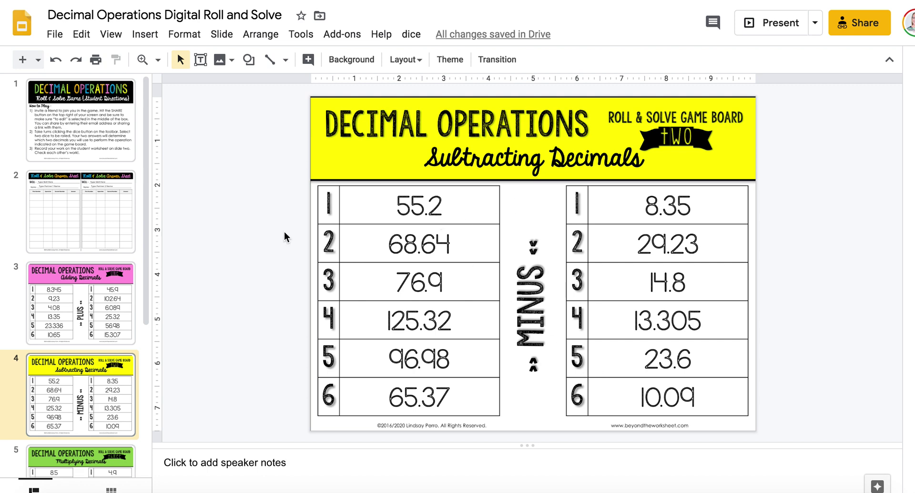
left_click(102, 238)
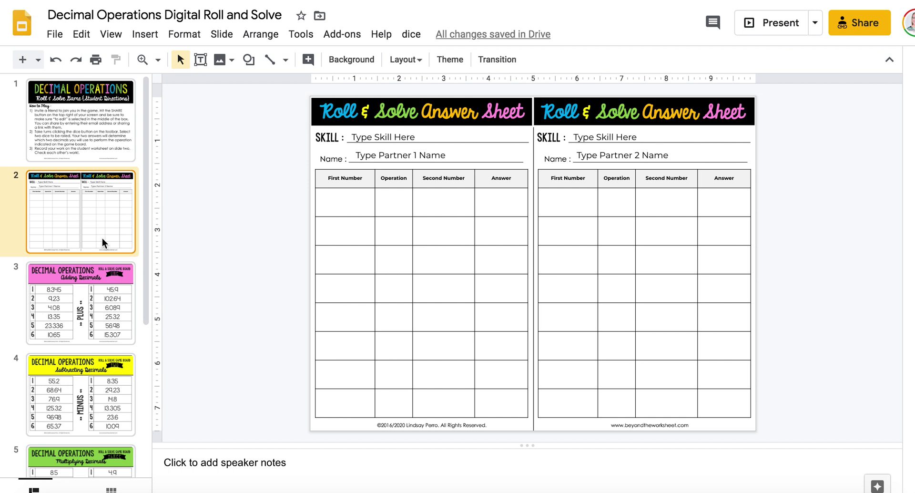
- Show slide 1 with the Roll & Solve Game How to Play directions
left_click(81, 147)
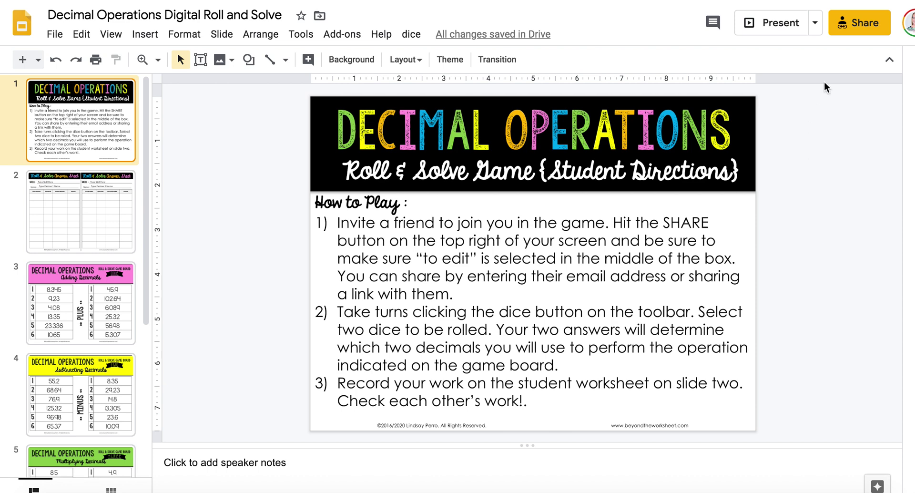
- Change link sharing to 'Anyone with the link can edit', then back to 'can view'
left_click(856, 31)
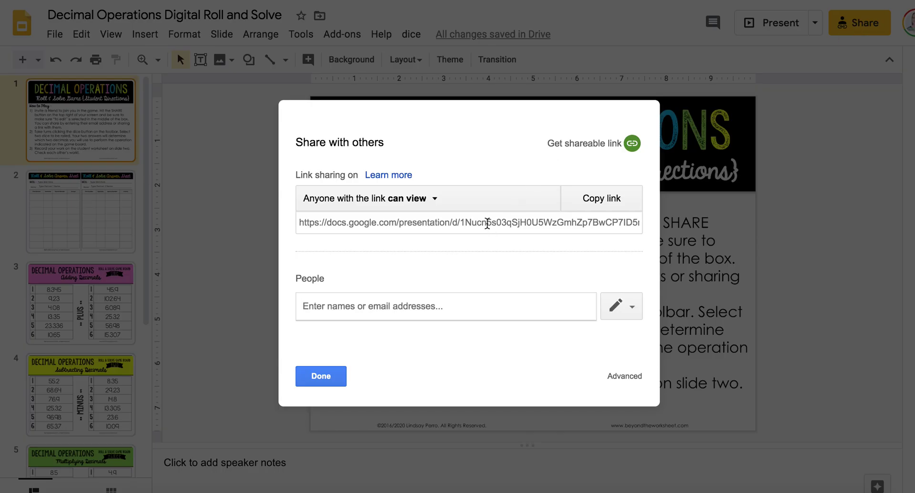
left_click(431, 312)
left_click(434, 202)
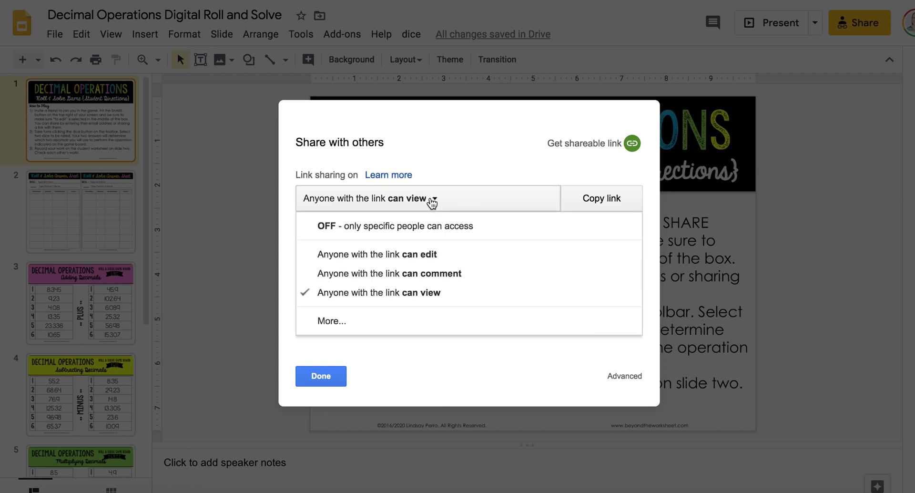
left_click(426, 256)
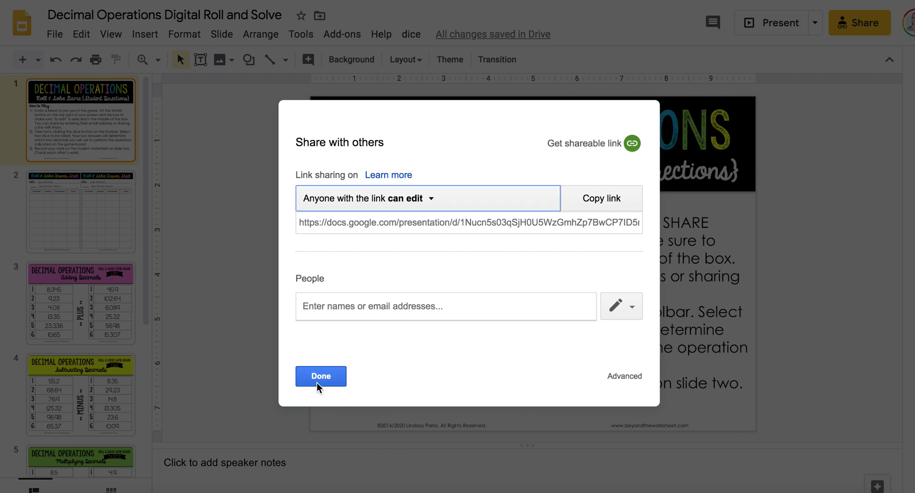
left_click(424, 198)
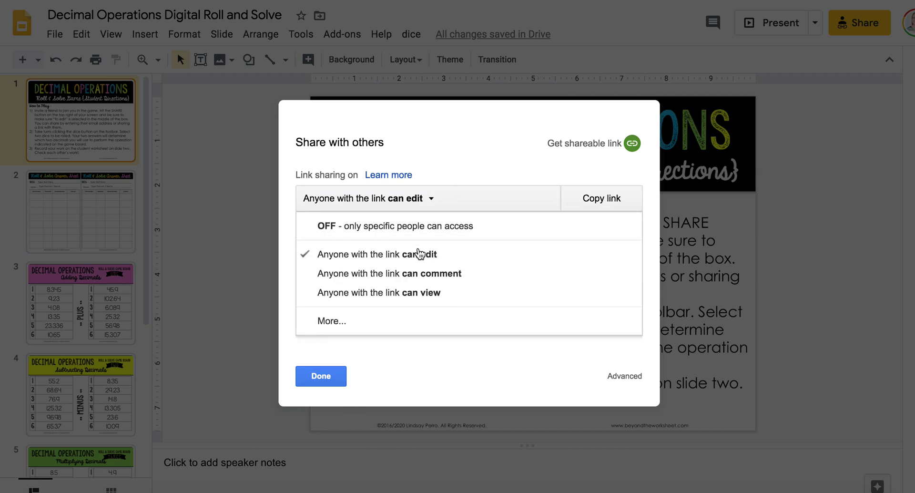
left_click(418, 292)
- Close sharing, preview the Dividing and Multiplying Decimals boards, and return to the answer sheet
left_click(321, 376)
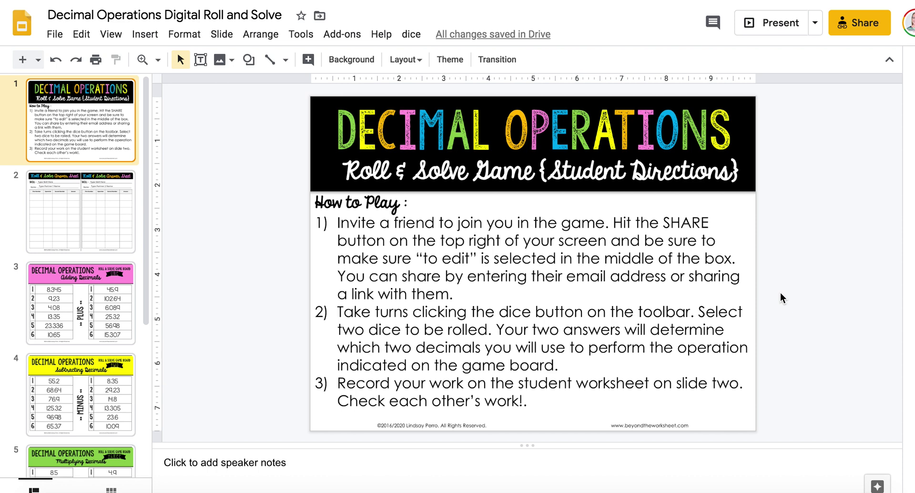
scroll(96, 362, "down", 5)
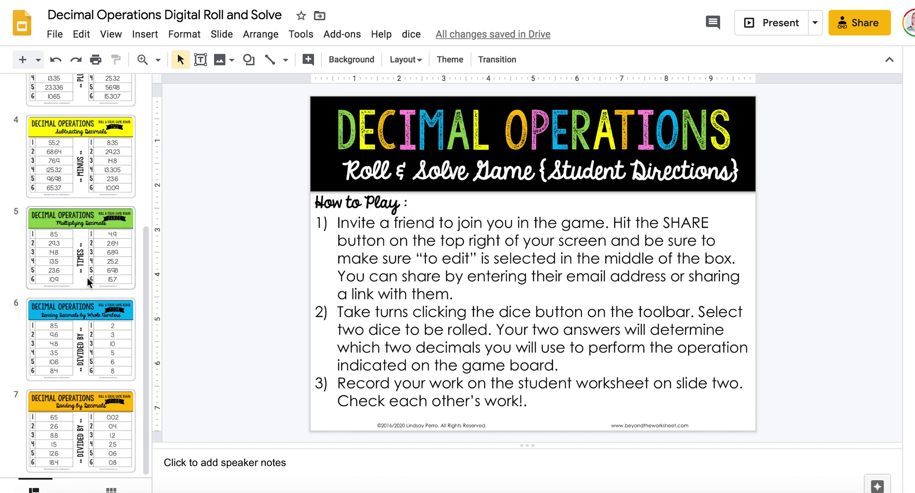
left_click(80, 340)
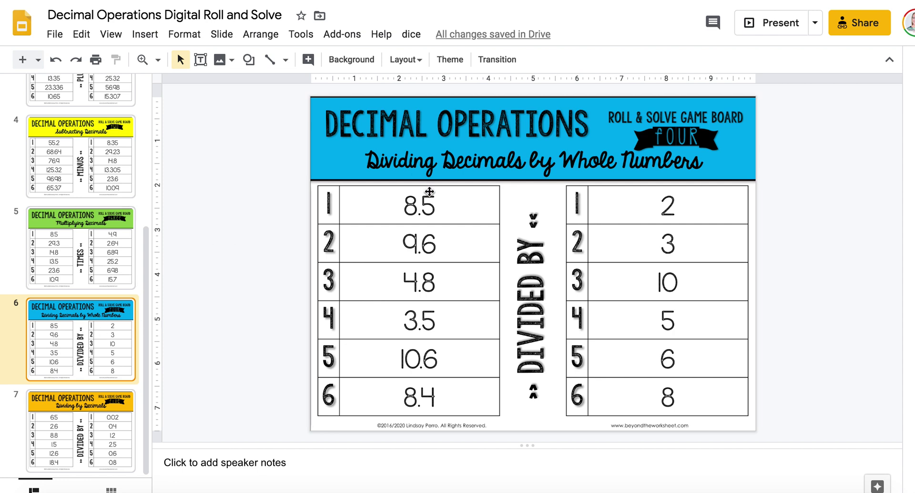
left_click(101, 256)
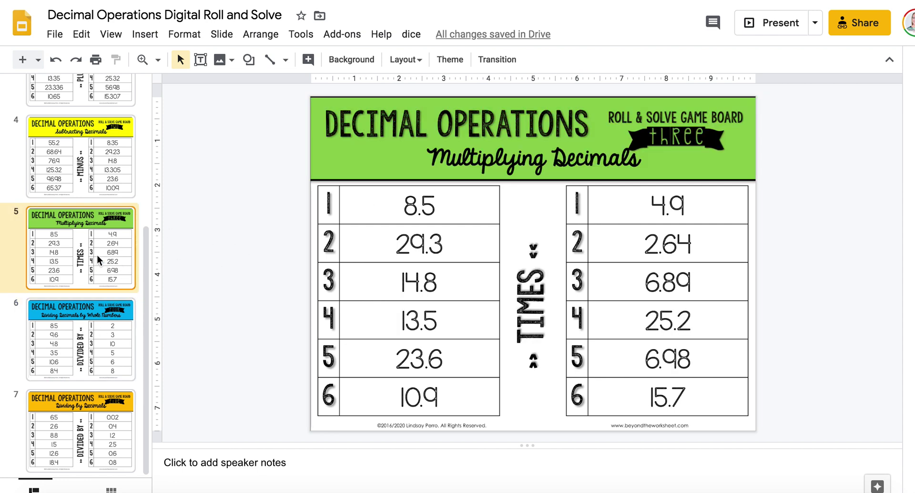
scroll(97, 256, "up", 5)
left_click(95, 213)
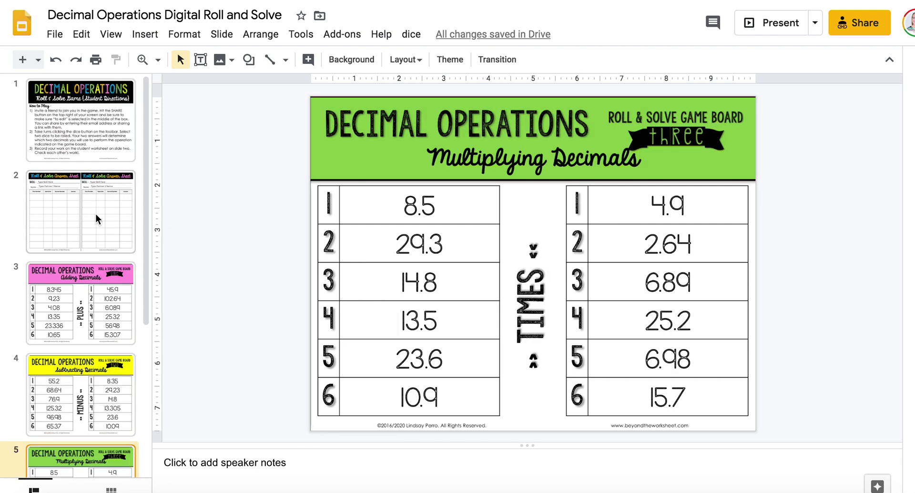
left_click(361, 137)
- Replace the 'Type Skill Here' placeholder with MULTIPLY DECIMALS
left_click_drag(360, 137, 448, 136)
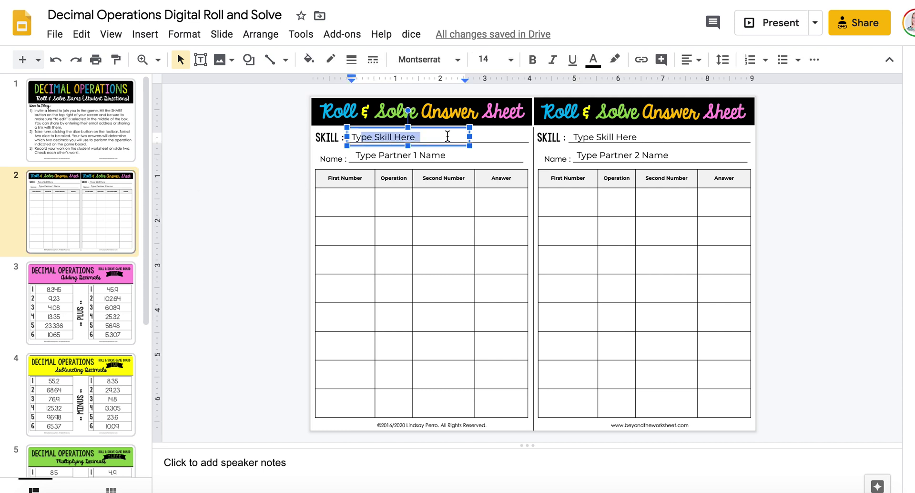
key("shift+Home")
type("MULTILYP")
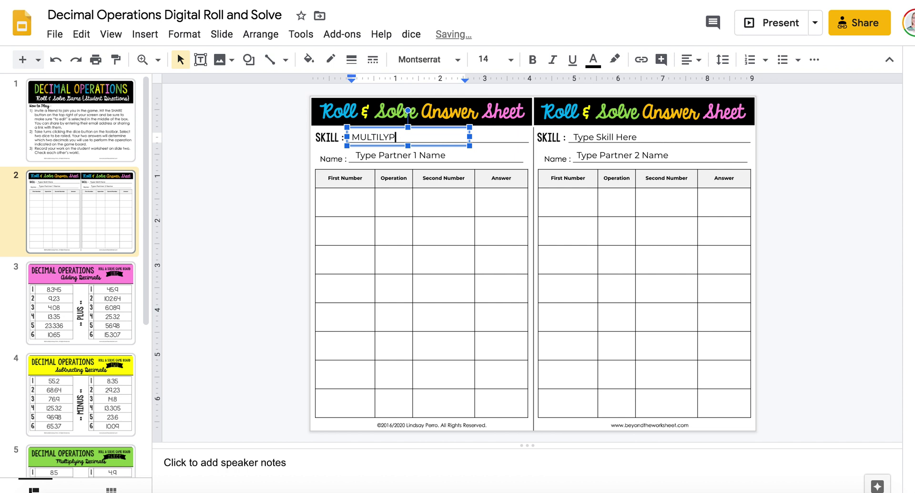
key("BackSpace")
key("BackSpace")
key("BackSpace")
key("BackSpace")
type("IPLY DECIMALS")
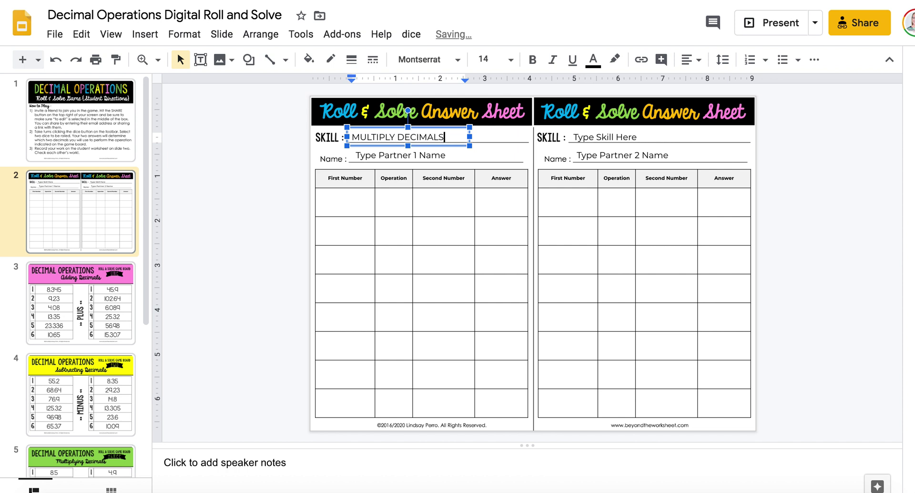
- Replace the Partner 1 Name placeholder with the partner's name
left_click(432, 159)
key("ctrl+a")
type("LINDSAY")
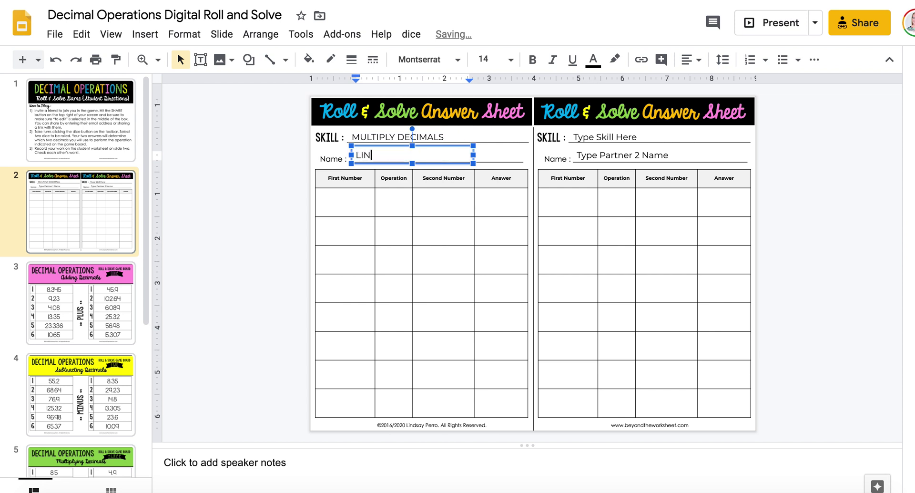
left_click(590, 156)
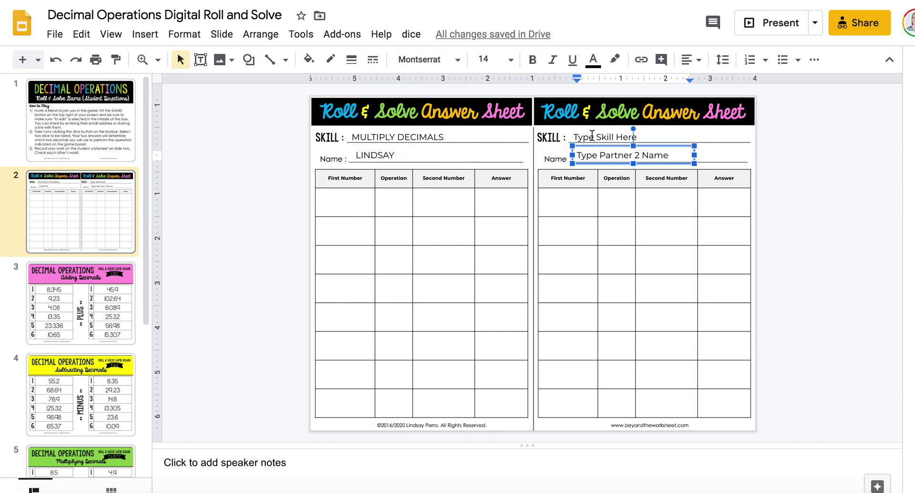
left_click(96, 216)
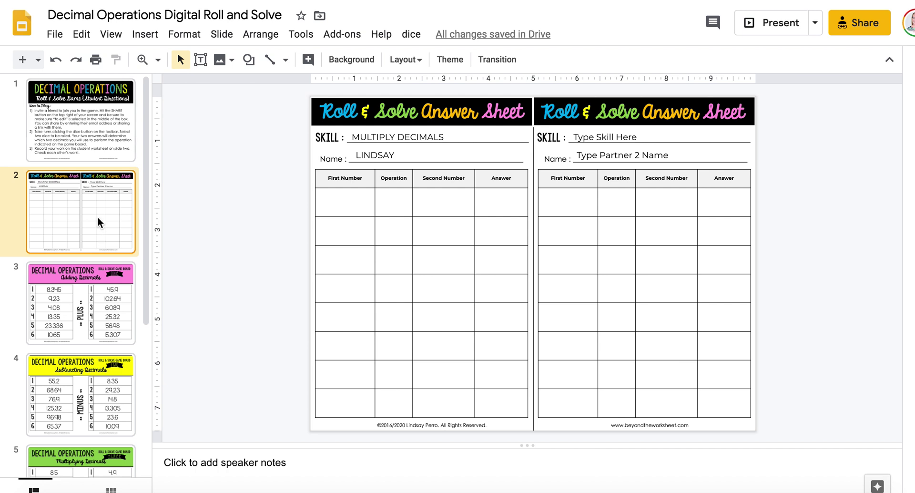
- Duplicate the answer sheet slide and change the copy's skill word MULTIPLY to ADD
key("ctrl+d")
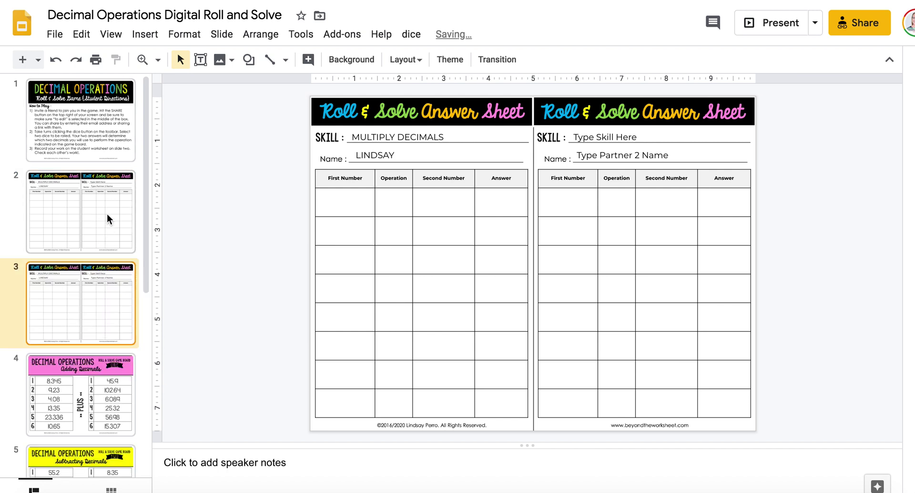
left_click(107, 213)
left_click(105, 315)
double_click(393, 136)
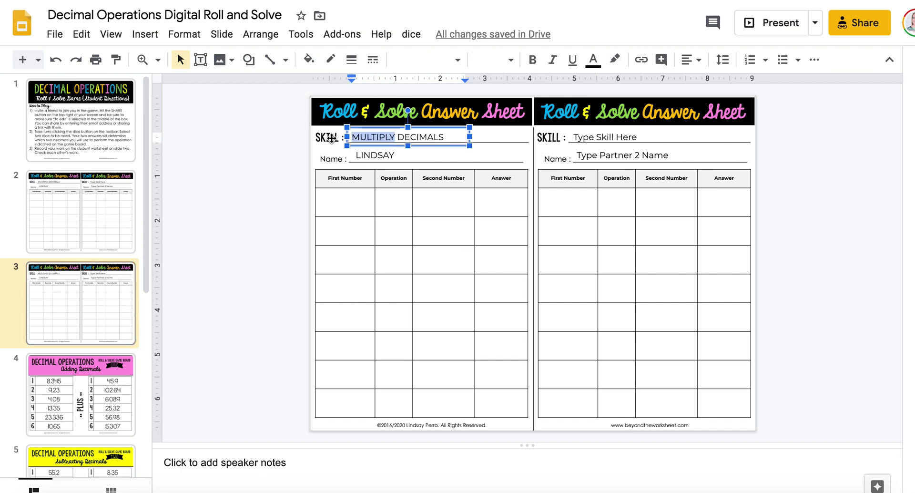
type("ADD")
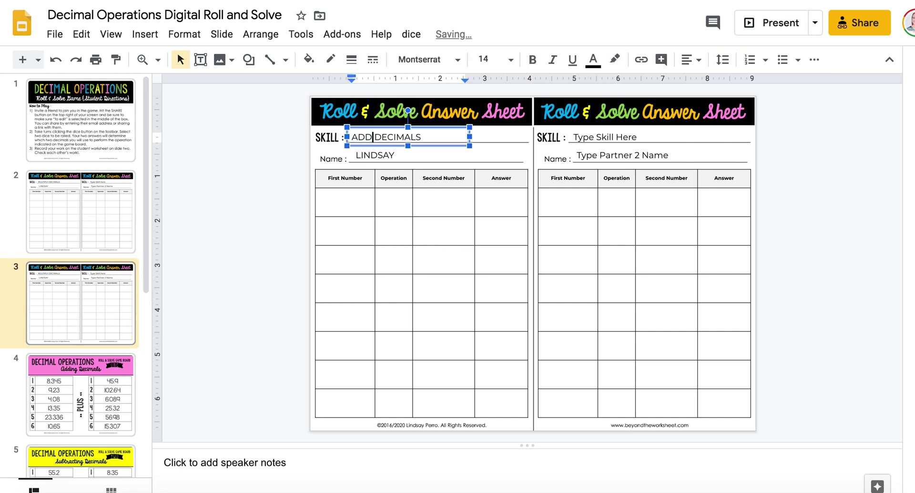
left_click(82, 225)
left_click(111, 284)
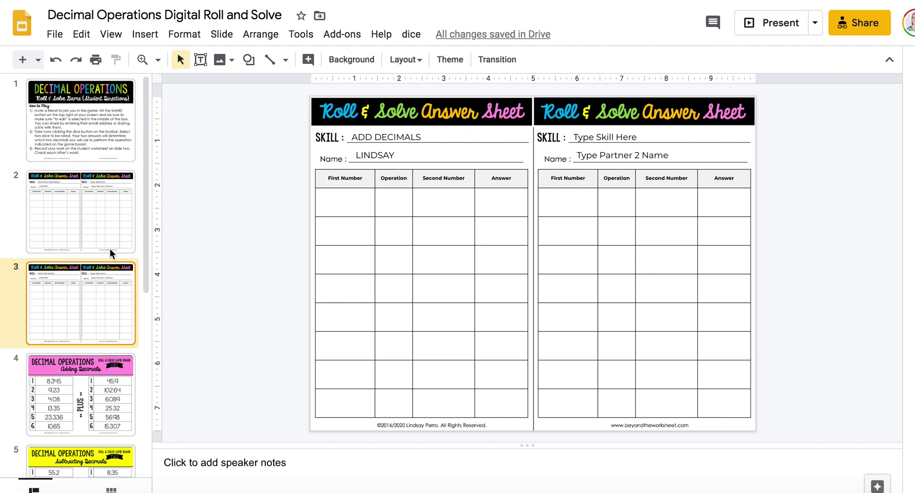
- Delete the duplicate ADD DECIMALS answer sheet and show the Multiplying Decimals board
left_click(92, 233)
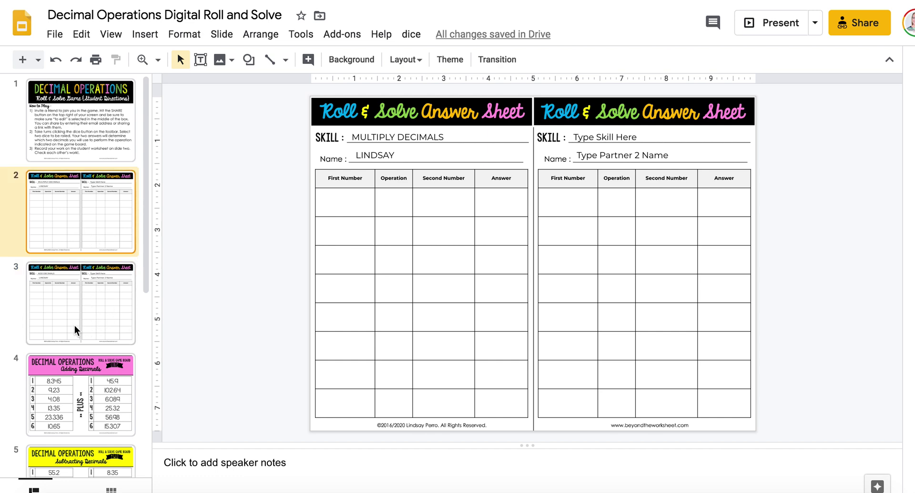
left_click(75, 312)
key("Delete")
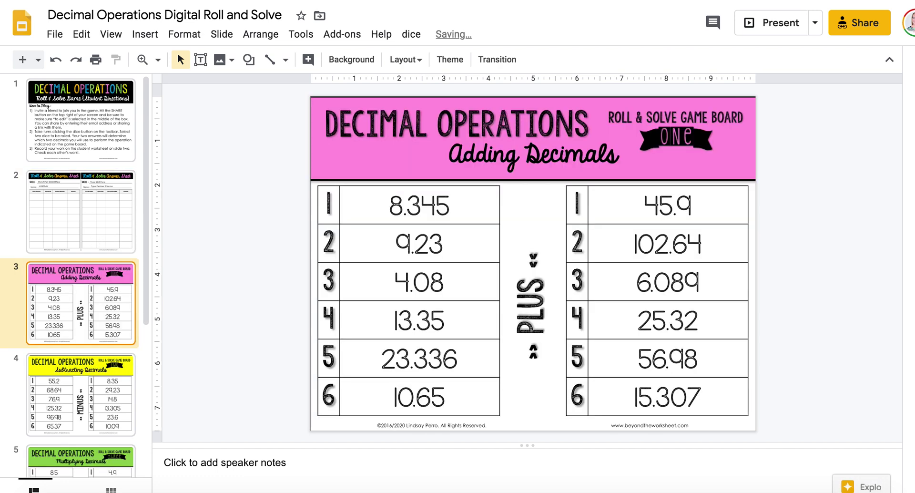
scroll(92, 362, "down", 3)
scroll(92, 363, "down", 1)
left_click(92, 315)
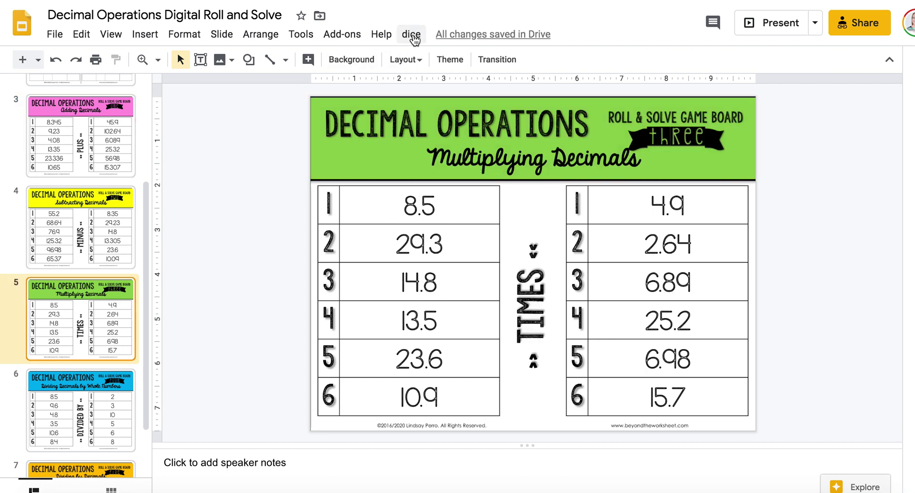
- Roll two dice with the dice add-on and dismiss the result
left_click(412, 37)
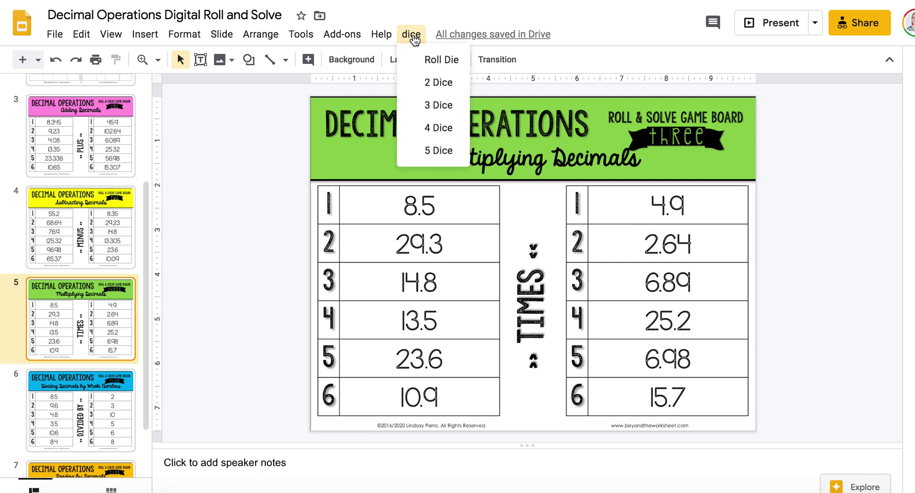
left_click(436, 88)
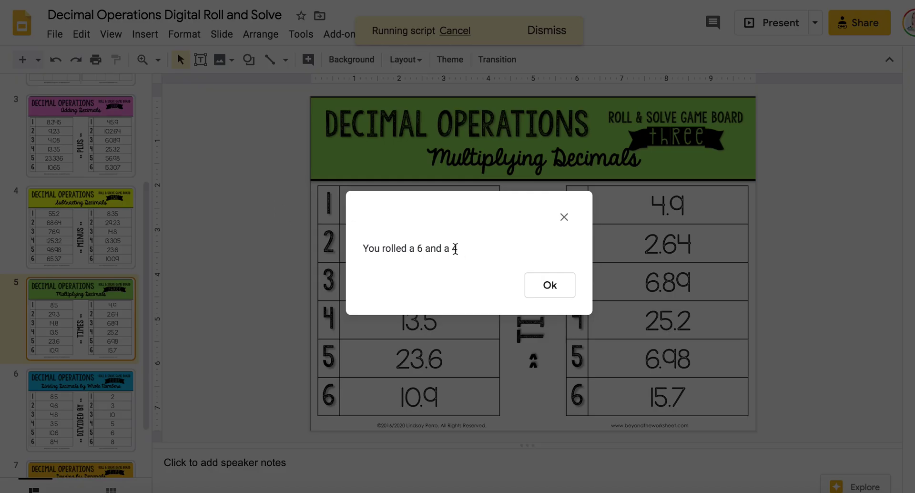
left_click(553, 289)
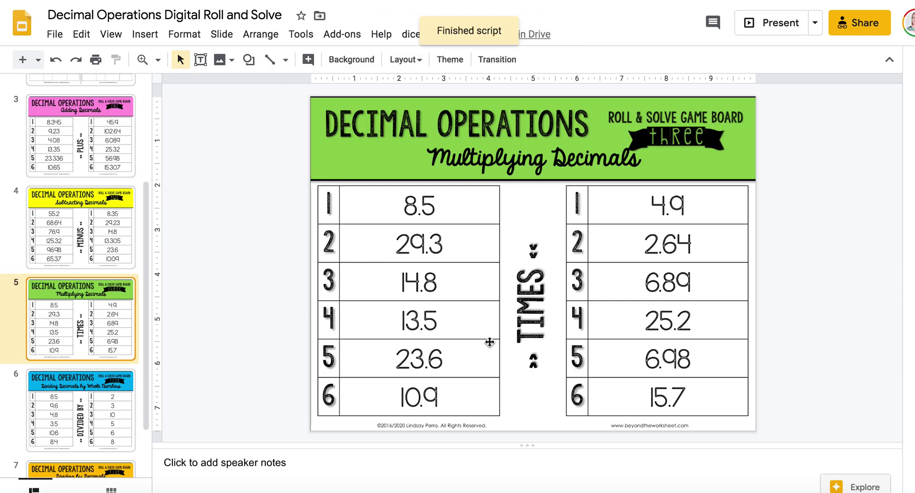
scroll(57, 158, "up", 4)
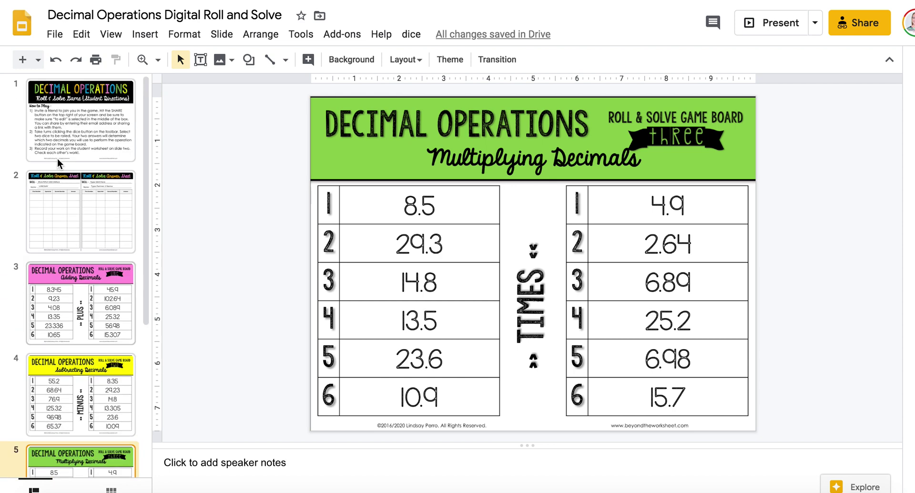
- On slide 2, enter 10.9 X 25.2 = 274.68 in the left table's first row
left_click(66, 203)
left_click(342, 200)
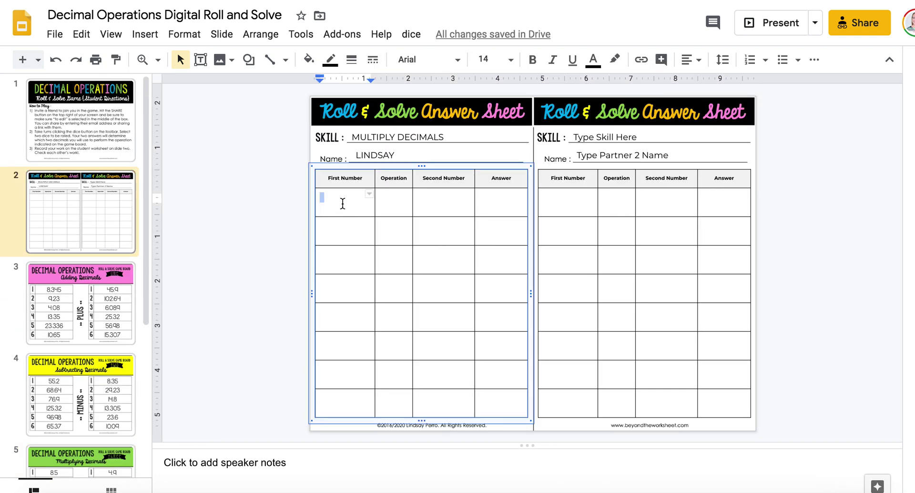
type("10.9")
left_click(400, 206)
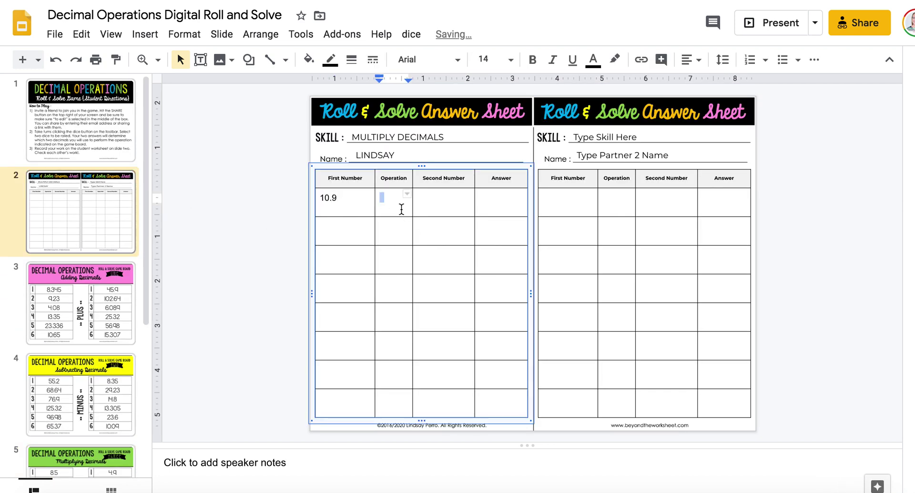
type("X")
left_click(453, 204)
type("25.2")
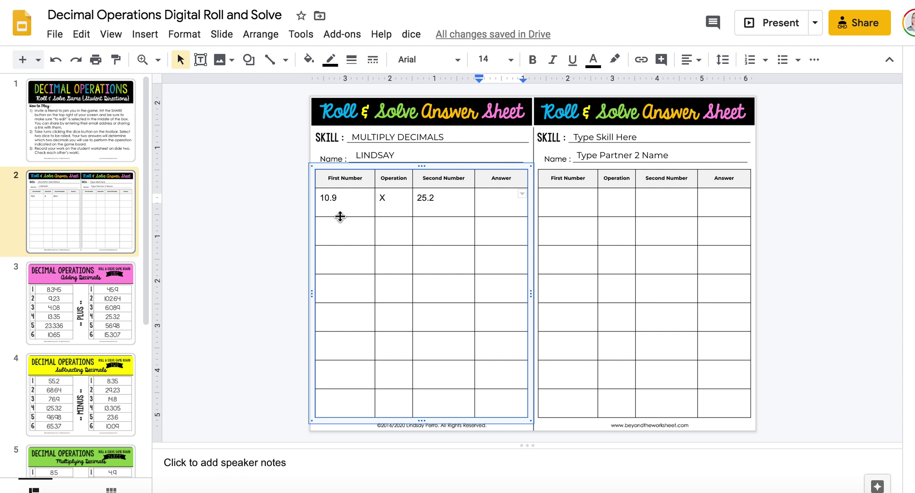
left_click(502, 207)
type("274.")
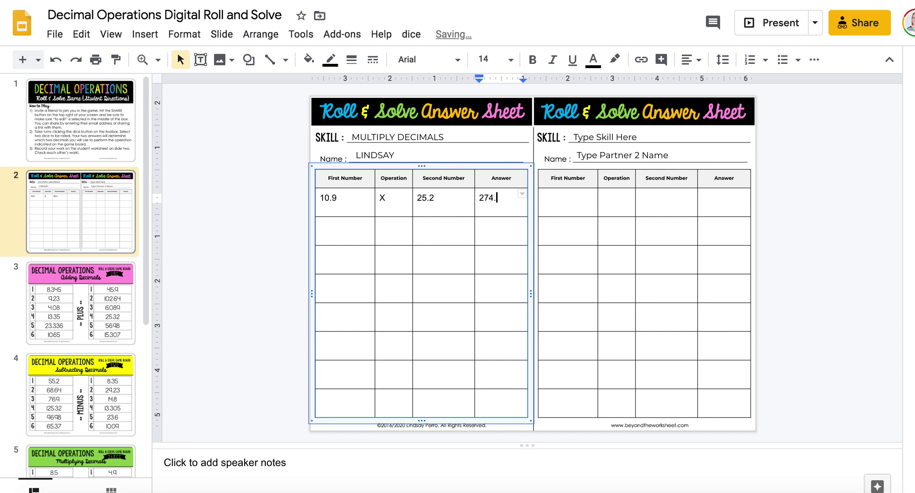
type("68")
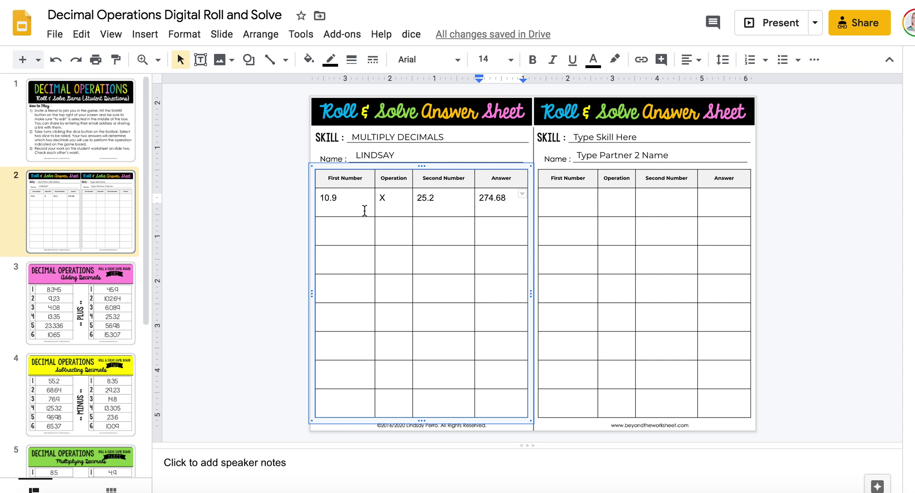
mouse_move(351, 202)
left_mouse_down()
mouse_move(496, 212)
mouse_move(486, 256)
mouse_move(346, 197)
left_mouse_up()
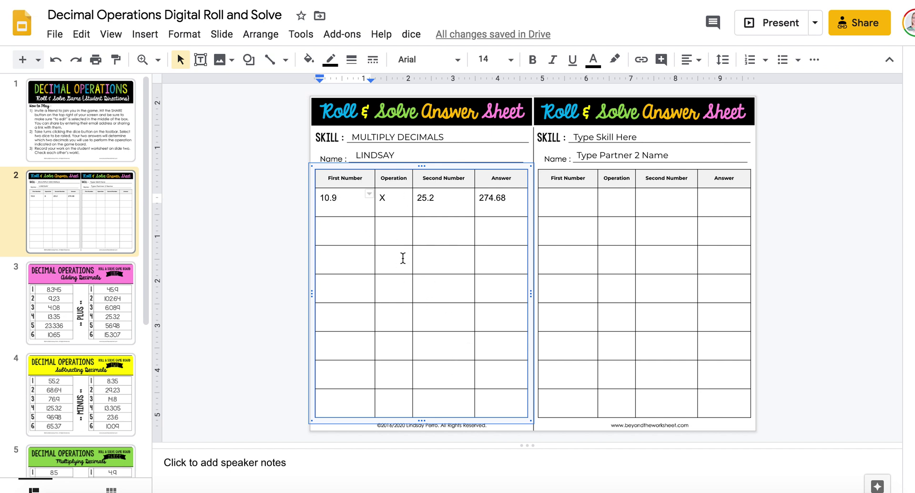
- Move the Multiplying Decimals board up to slide 3, right after the answer sheet
left_click(572, 204)
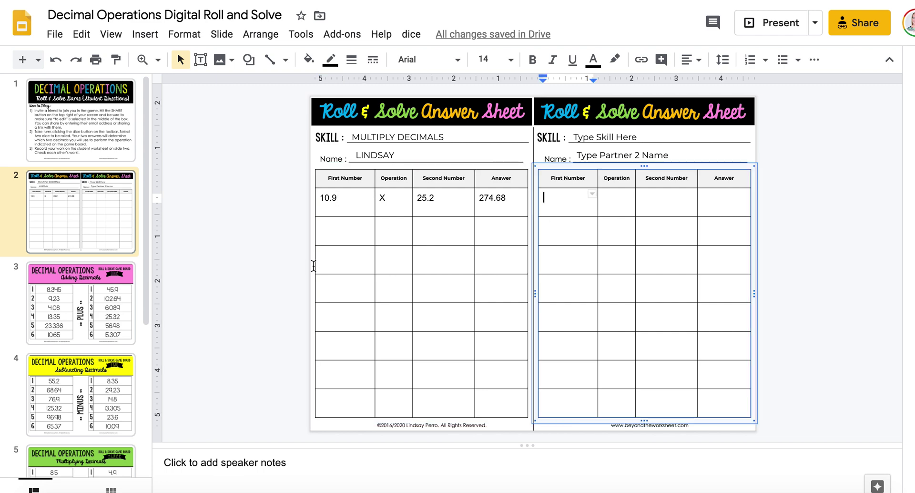
scroll(90, 347, "down", 5)
left_click(101, 272)
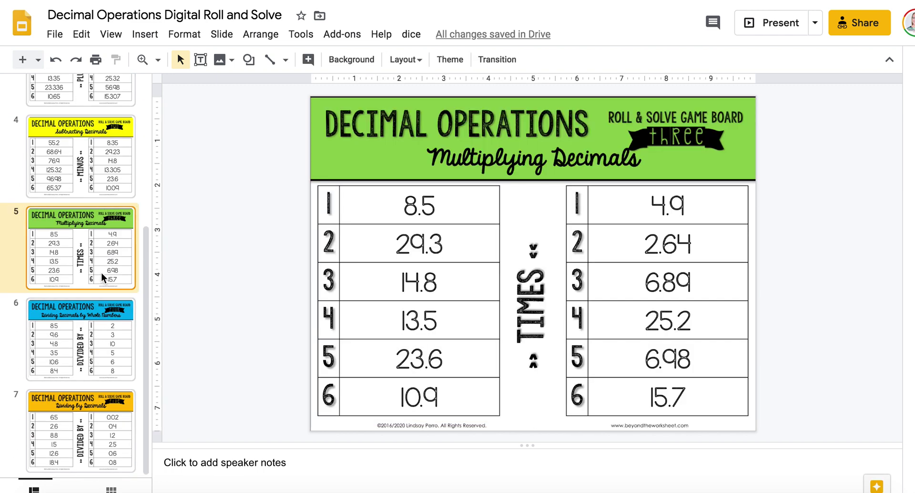
scroll(105, 293, "up", 4)
left_click_drag(91, 407, 94, 217)
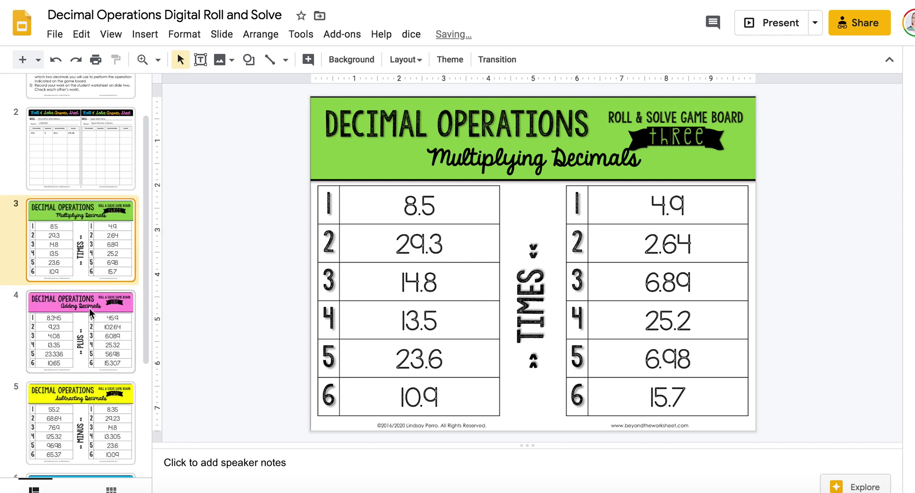
left_click(131, 166)
left_click(122, 225)
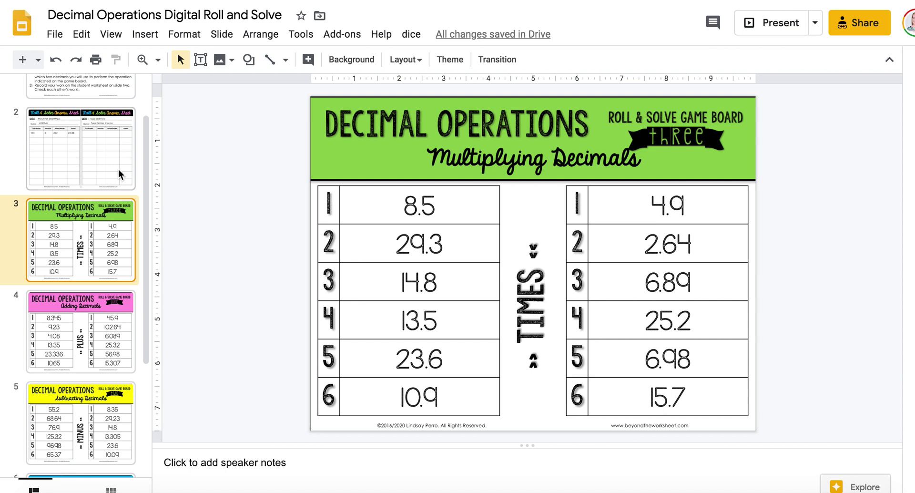
left_click(119, 169)
- Roll two dice, getting 3 and 4, and check those rows on the board
scroll(113, 227, "up", 2)
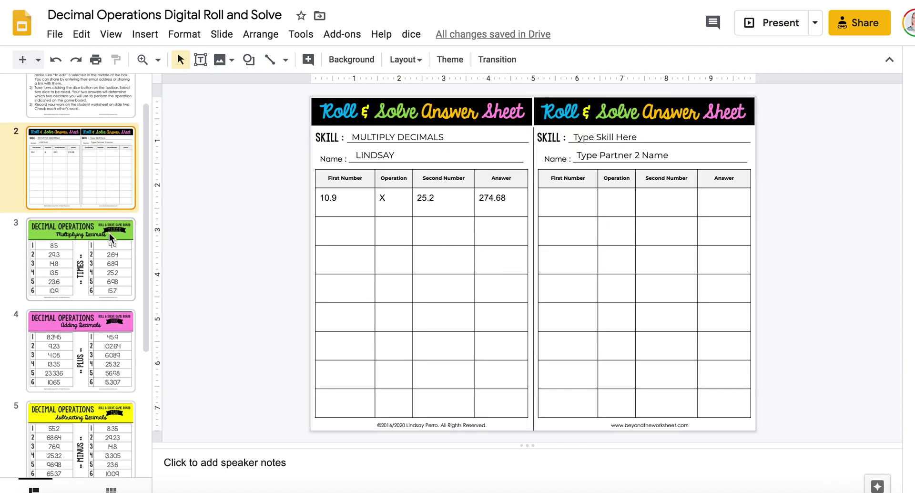
left_click(411, 33)
left_click(428, 80)
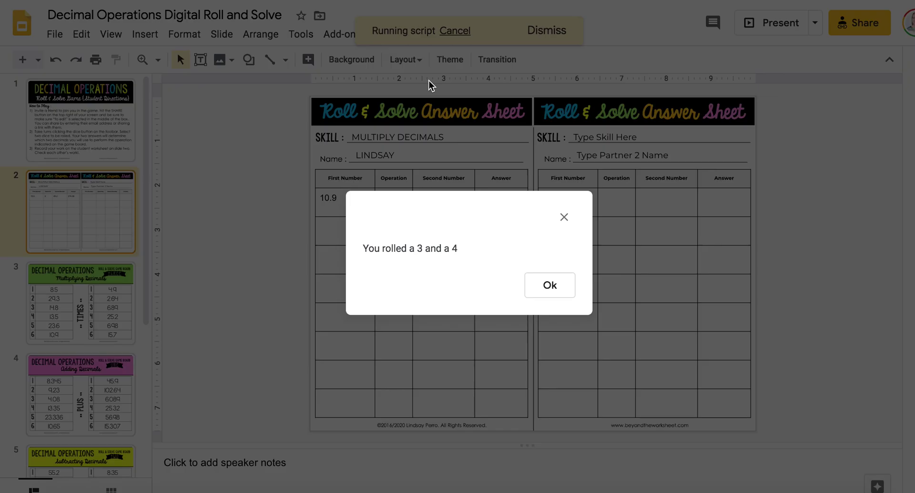
left_click(565, 217)
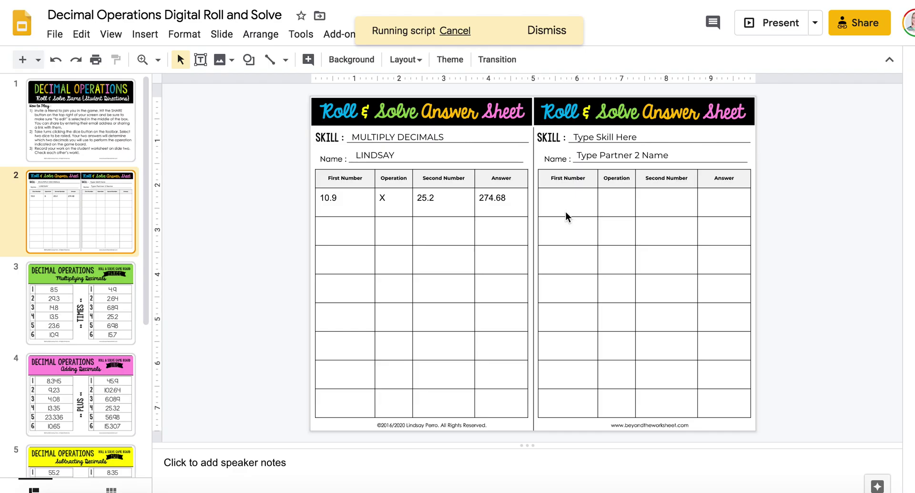
left_click(57, 295)
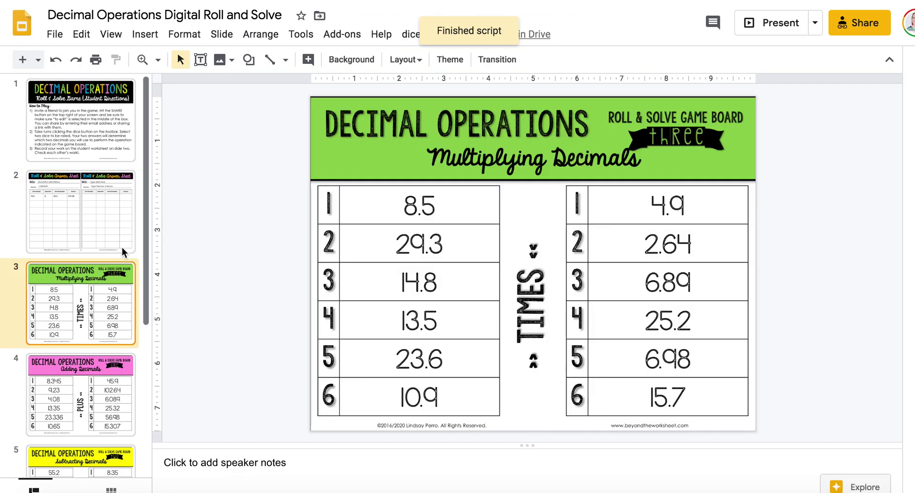
left_click(92, 225)
- Enter 14.8, X and 25.2 across the right table's first row, then check the directions slide and return
left_click(569, 204)
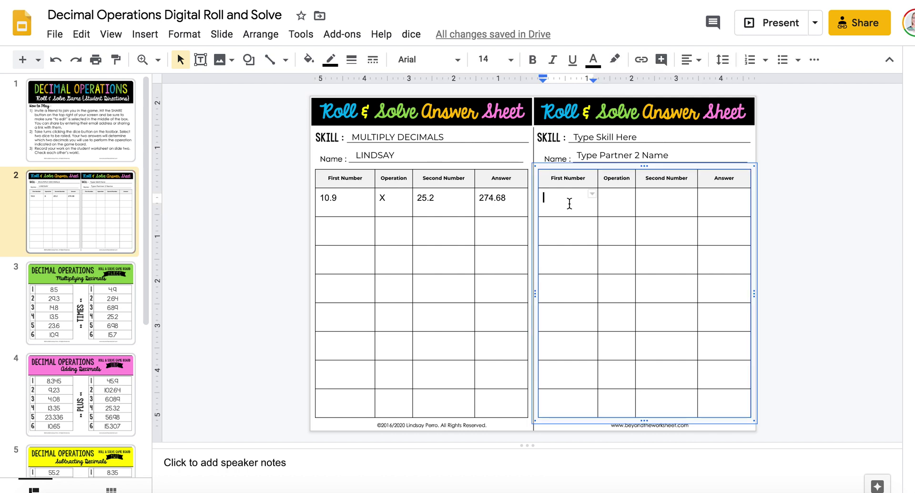
type("14.8")
key("Tab")
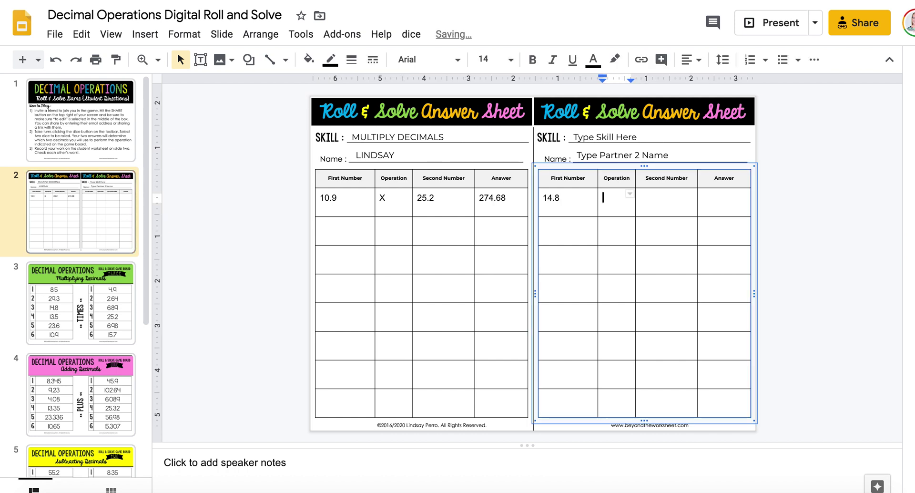
type("X")
key("Tab")
type("25.2")
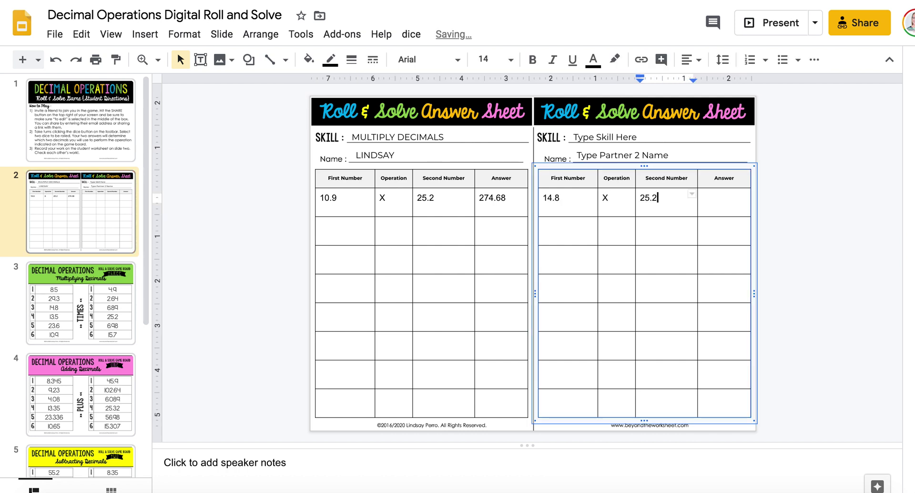
left_click(110, 140)
left_click(117, 222)
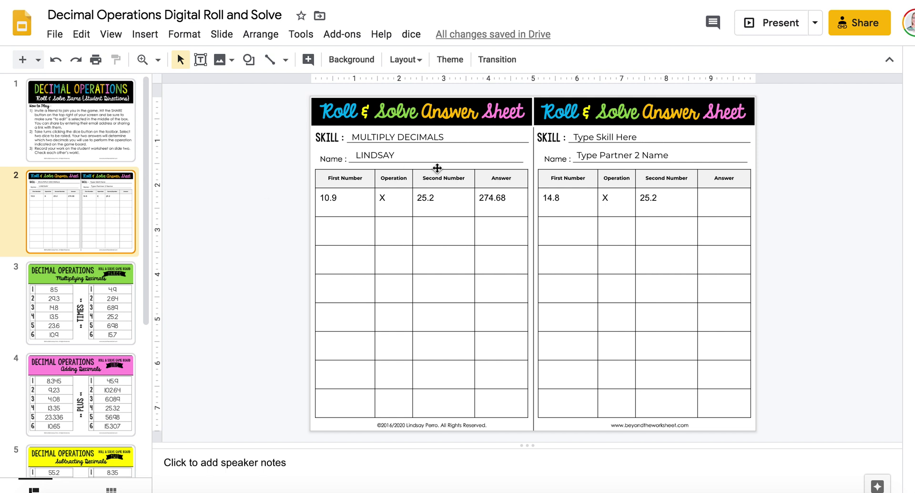
left_click(415, 137)
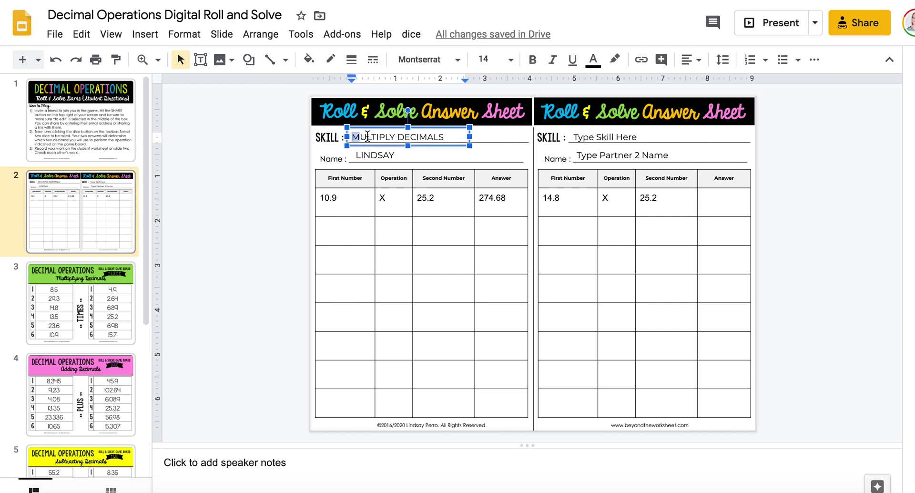
left_click_drag(354, 138, 486, 139)
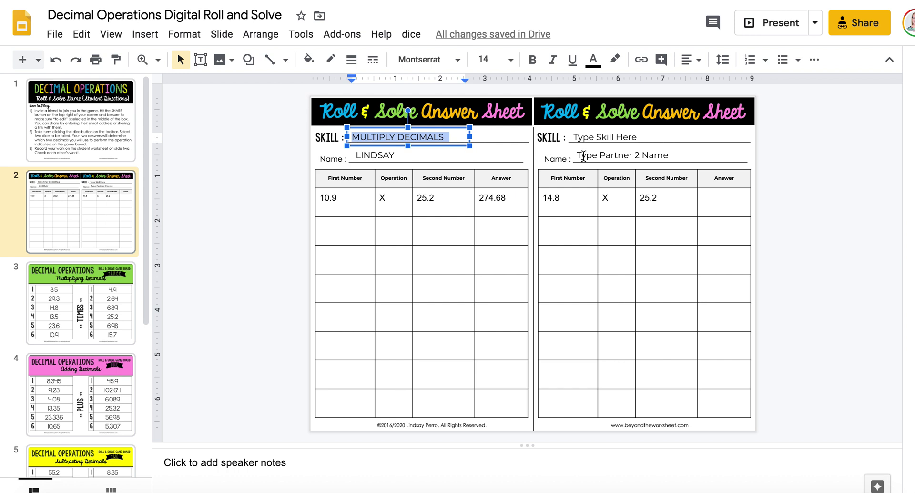
left_click(612, 138)
left_click(600, 157)
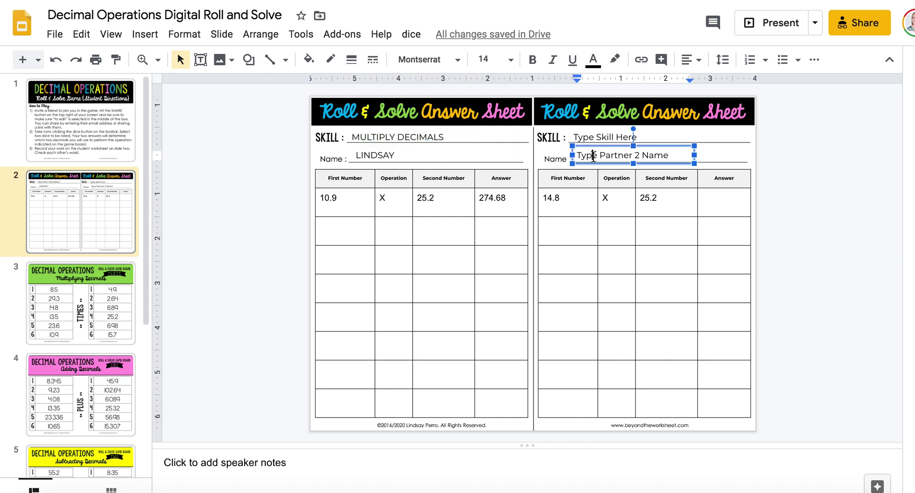
left_click_drag(578, 156, 643, 157)
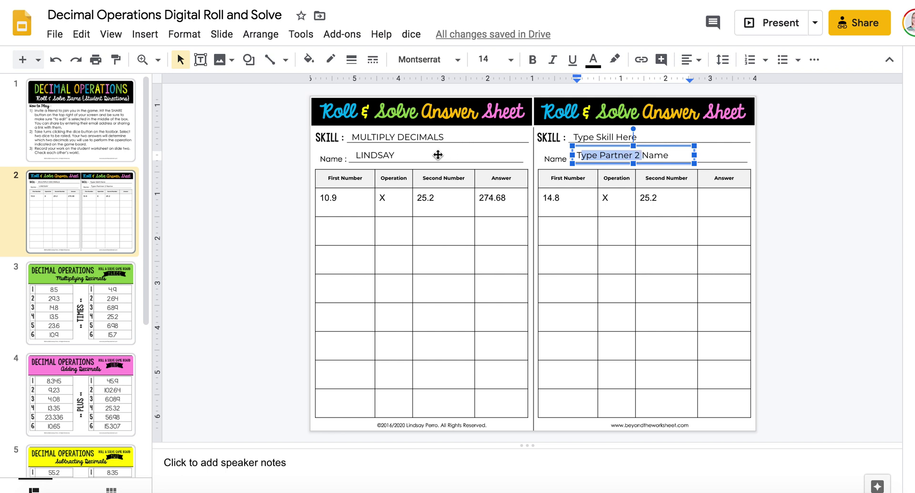
left_click(248, 188)
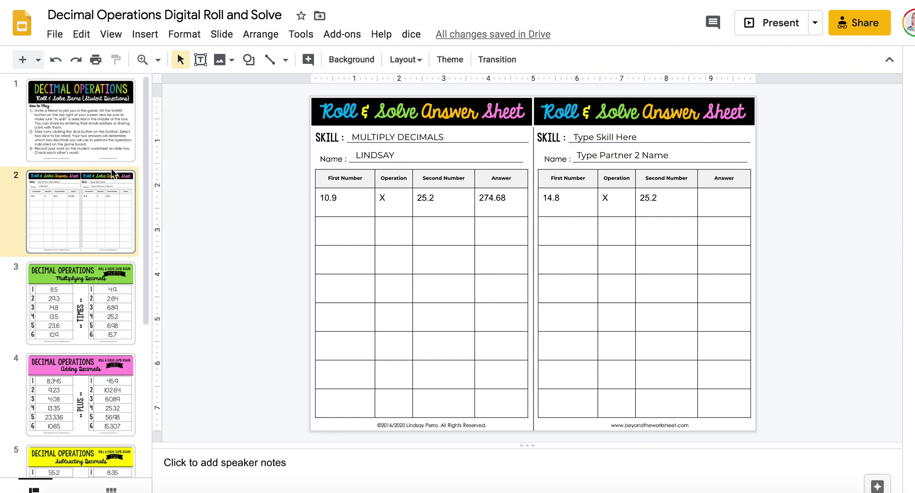